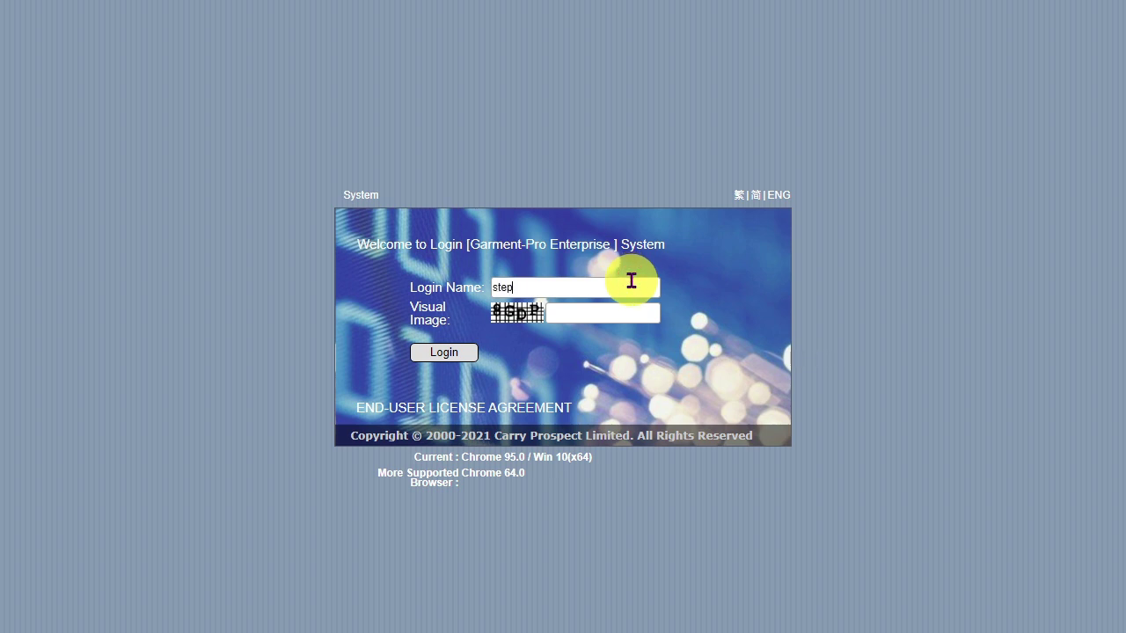
# - Log in to Garment-Pro Enterprise with the user's login name and password
pyautogui.click(456, 351)
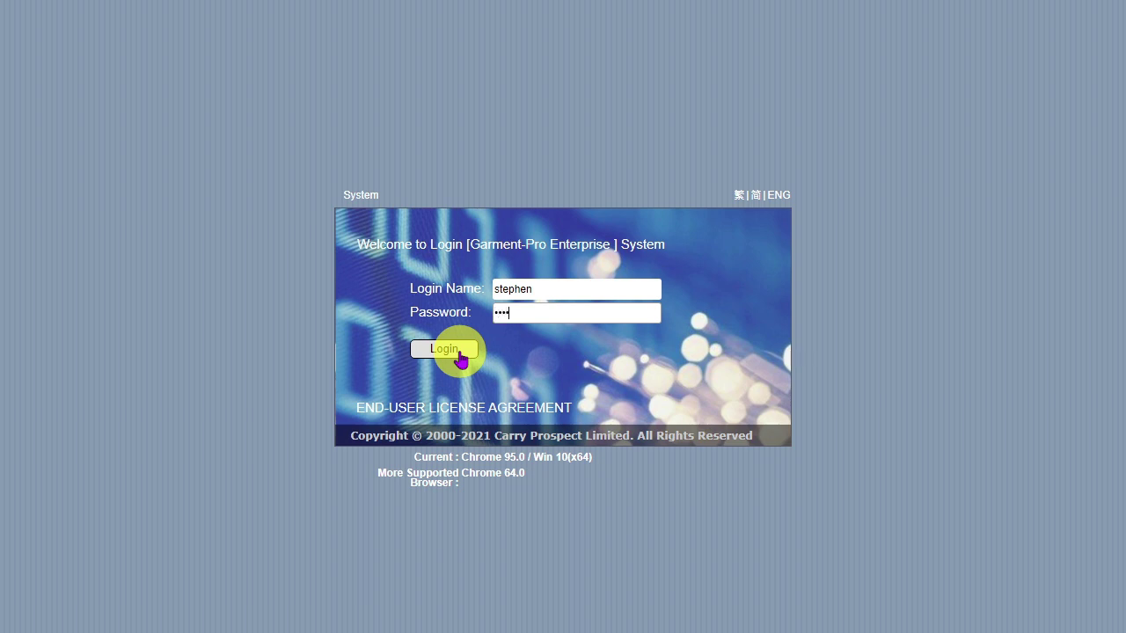
pyautogui.click(458, 354)
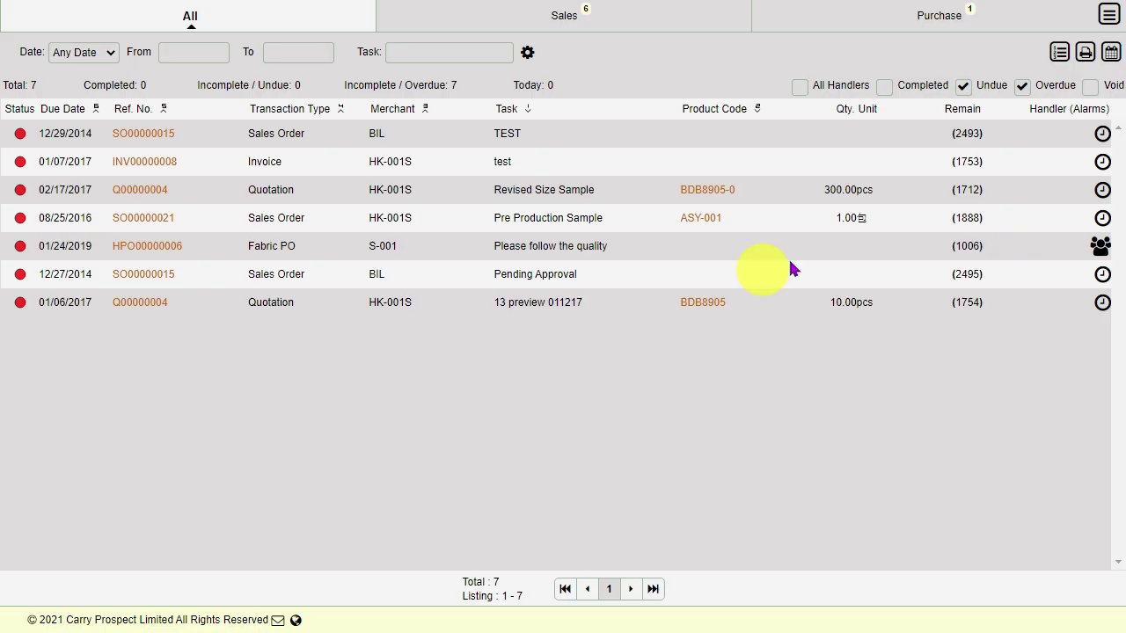
# - Close the overdue task list and show the main module menu
pyautogui.click(1108, 15)
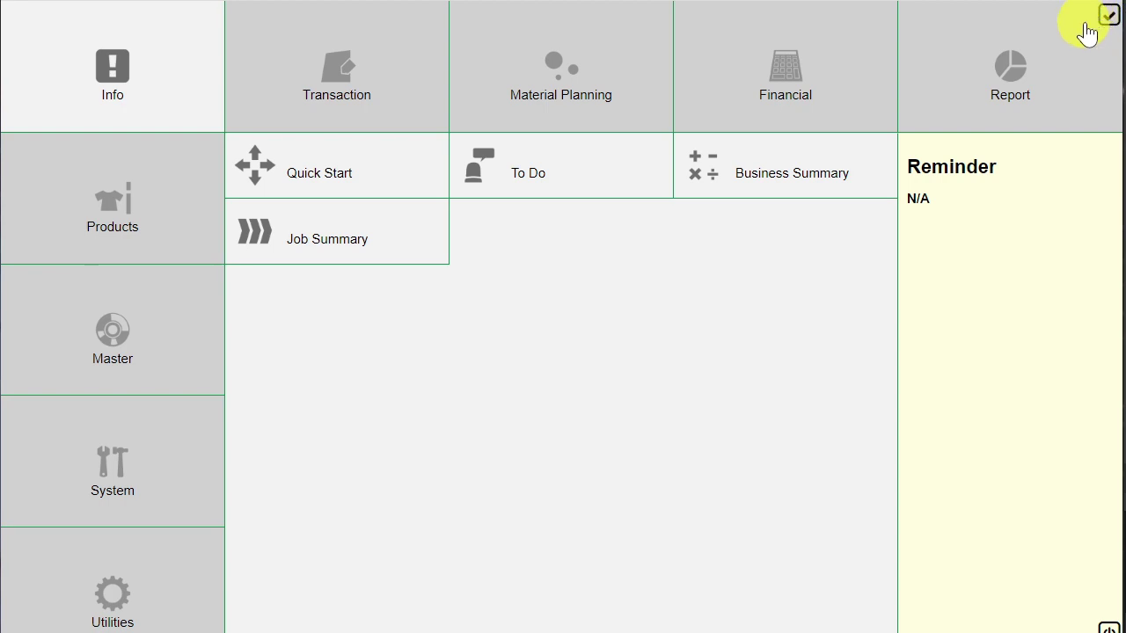
# - Go to Financial > Account Opening > Account Payable to list payable opening entries
pyautogui.click(824, 95)
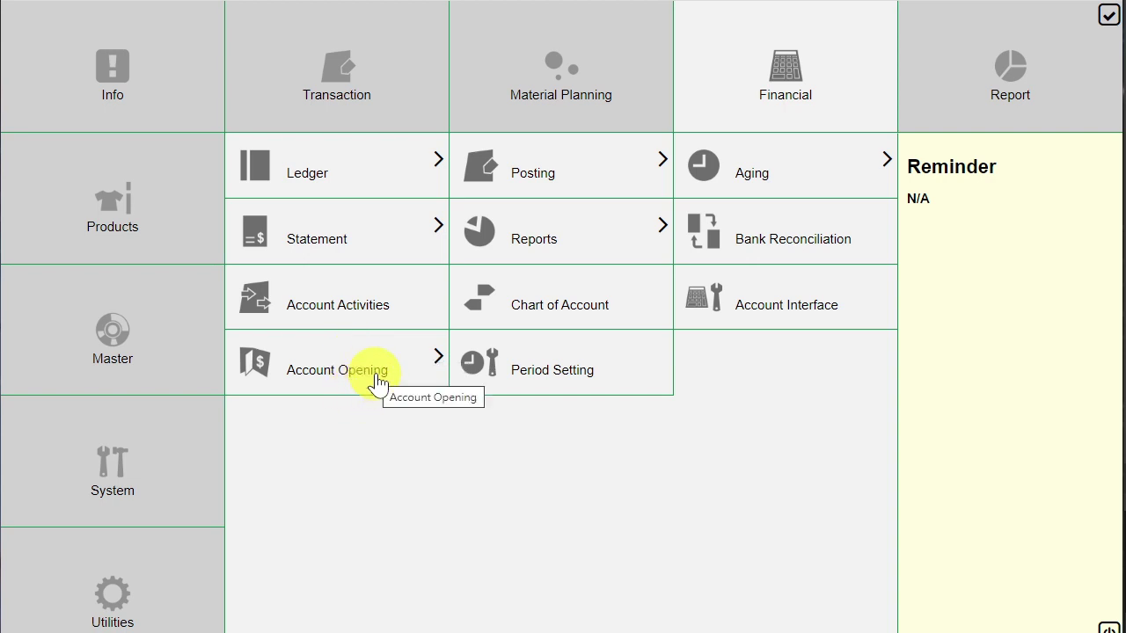
pyautogui.click(375, 378)
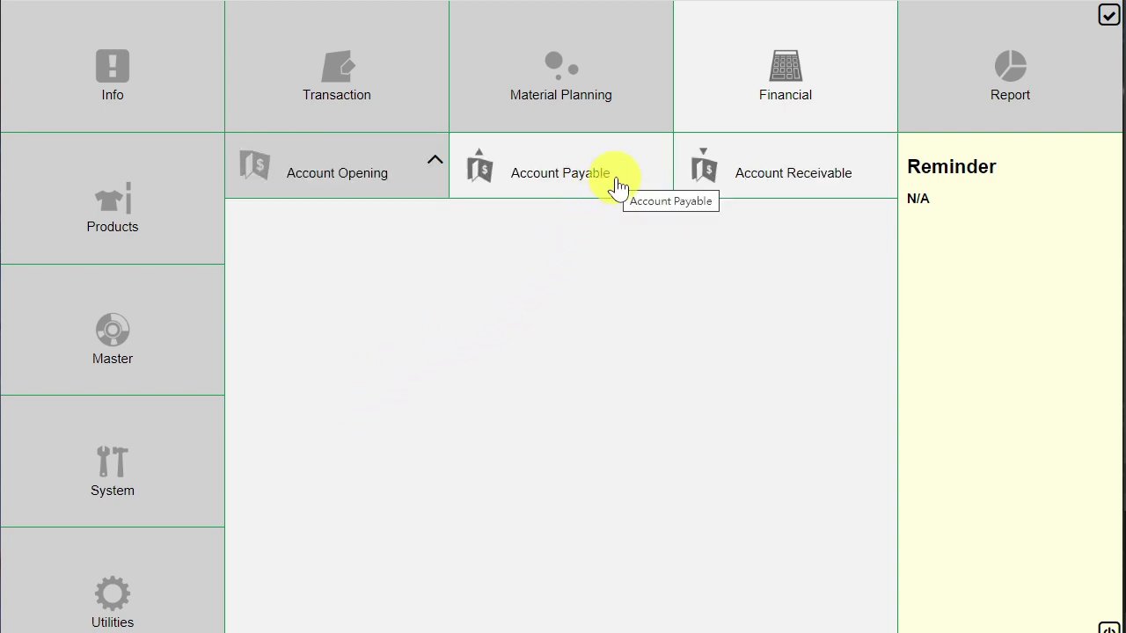
pyautogui.click(616, 183)
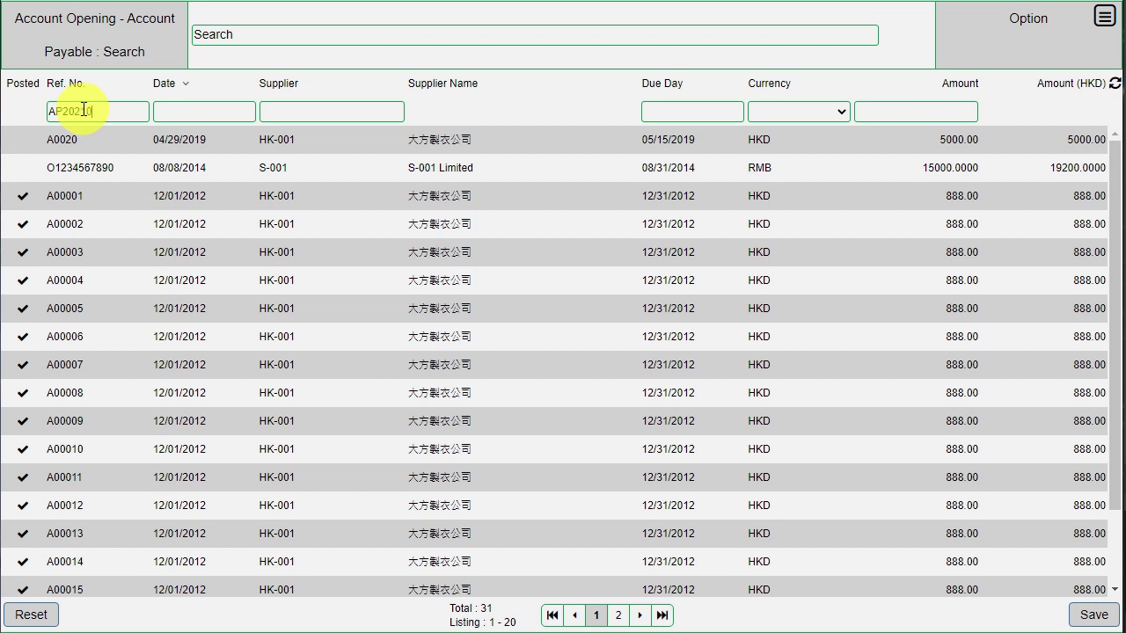
# - Date the new AP202106 entry 06/01/2021 and pick supplier CHAOYANG from the lookup
pyautogui.click(185, 111)
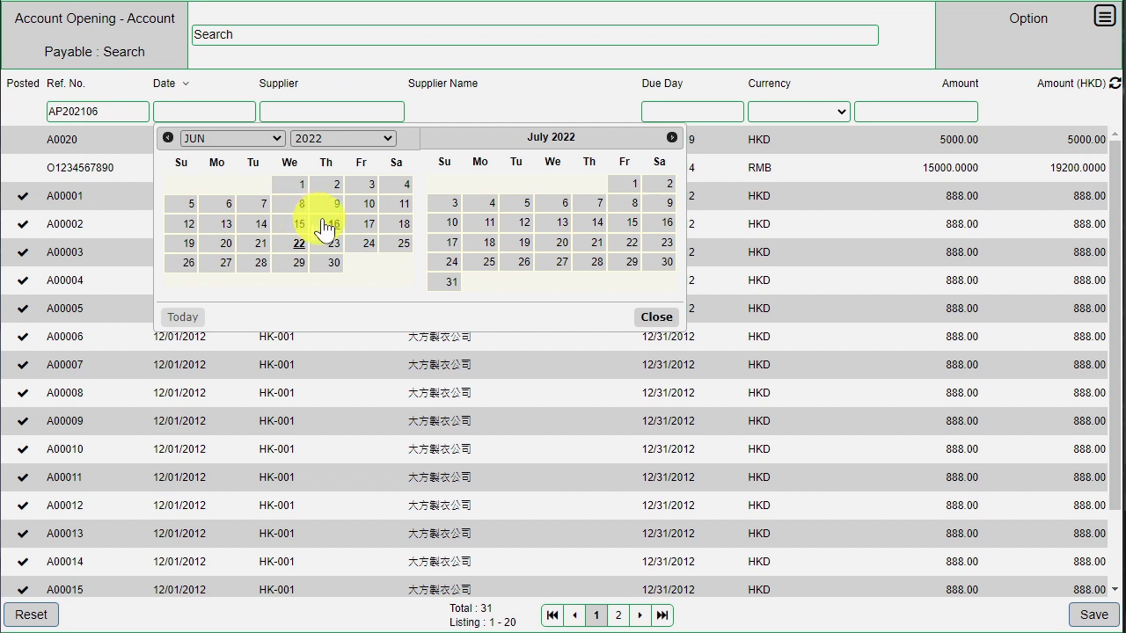
pyautogui.click(330, 142)
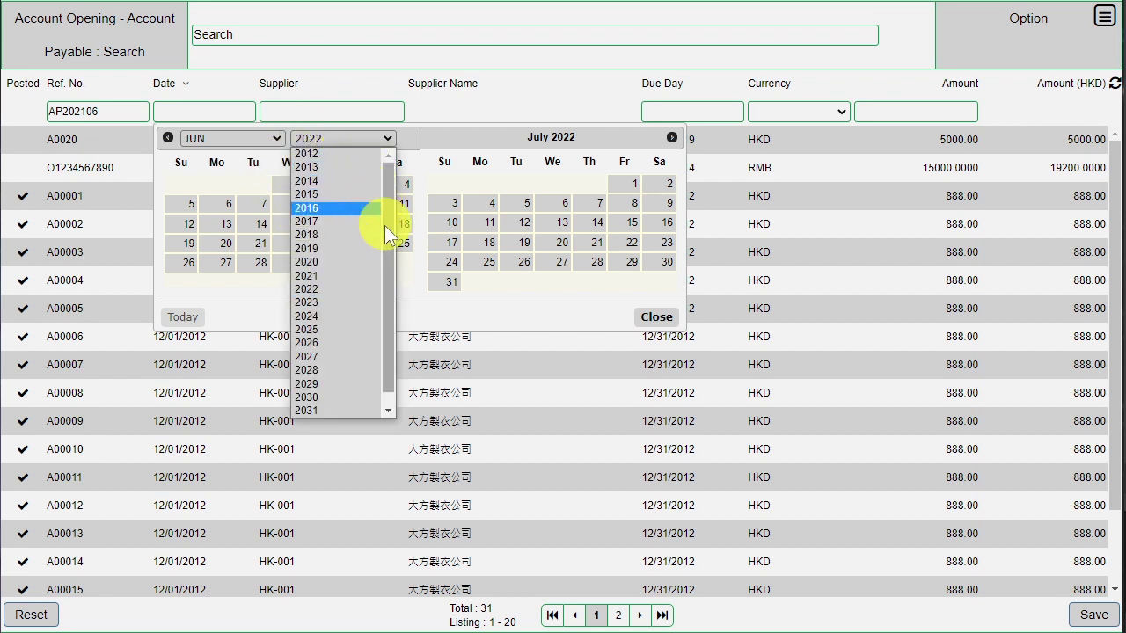
pyautogui.click(364, 276)
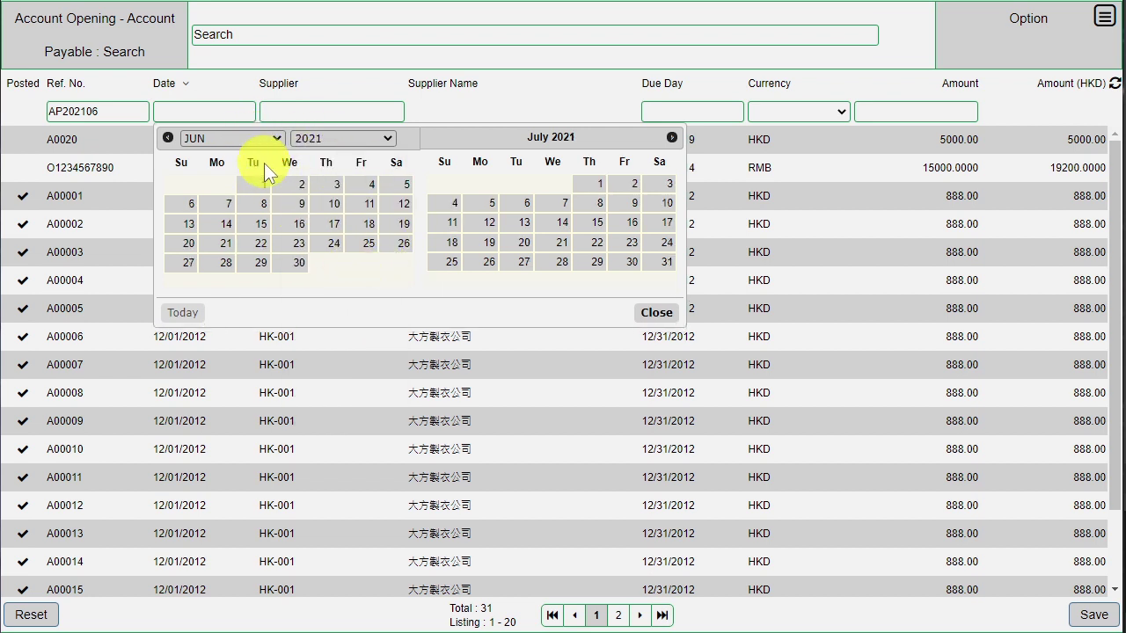
pyautogui.click(263, 186)
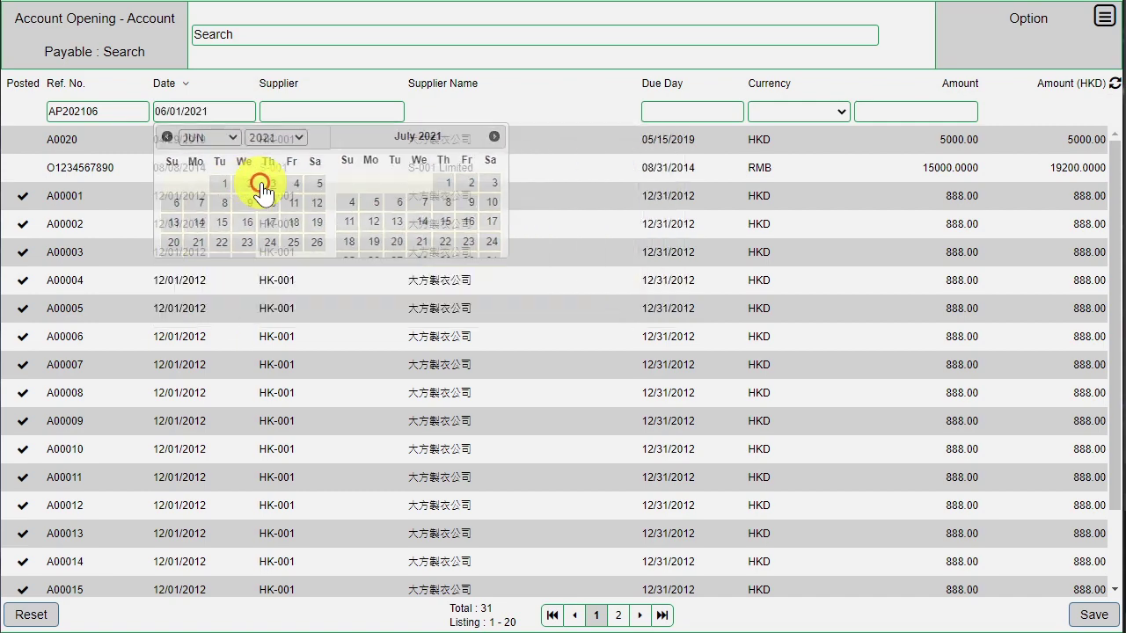
pyautogui.click(352, 113)
pyautogui.click(396, 112)
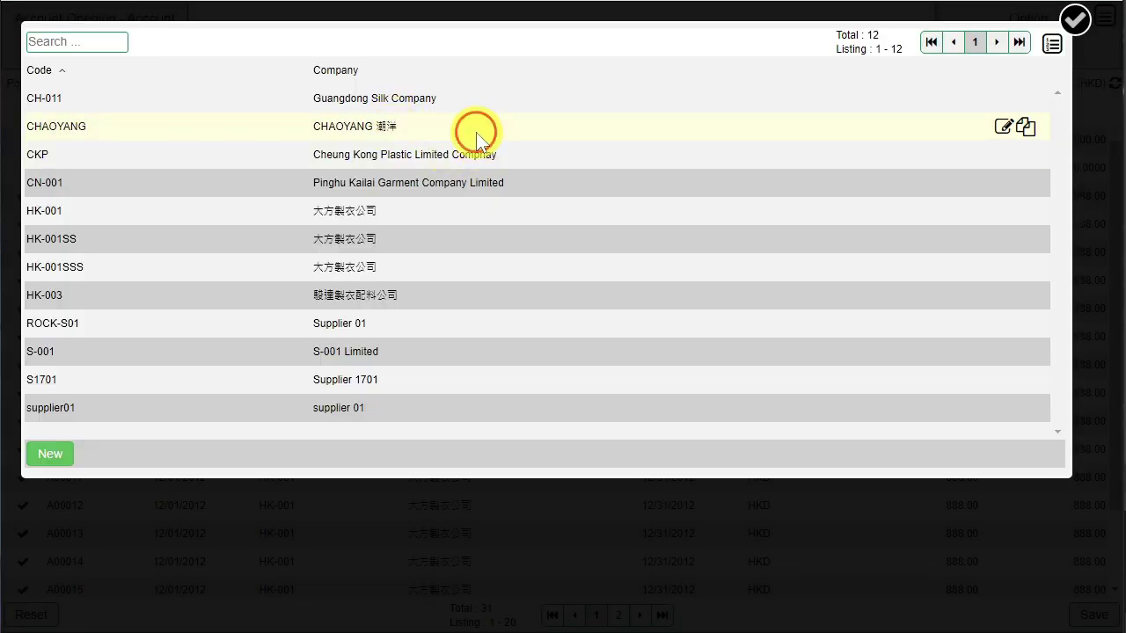
pyautogui.click(476, 131)
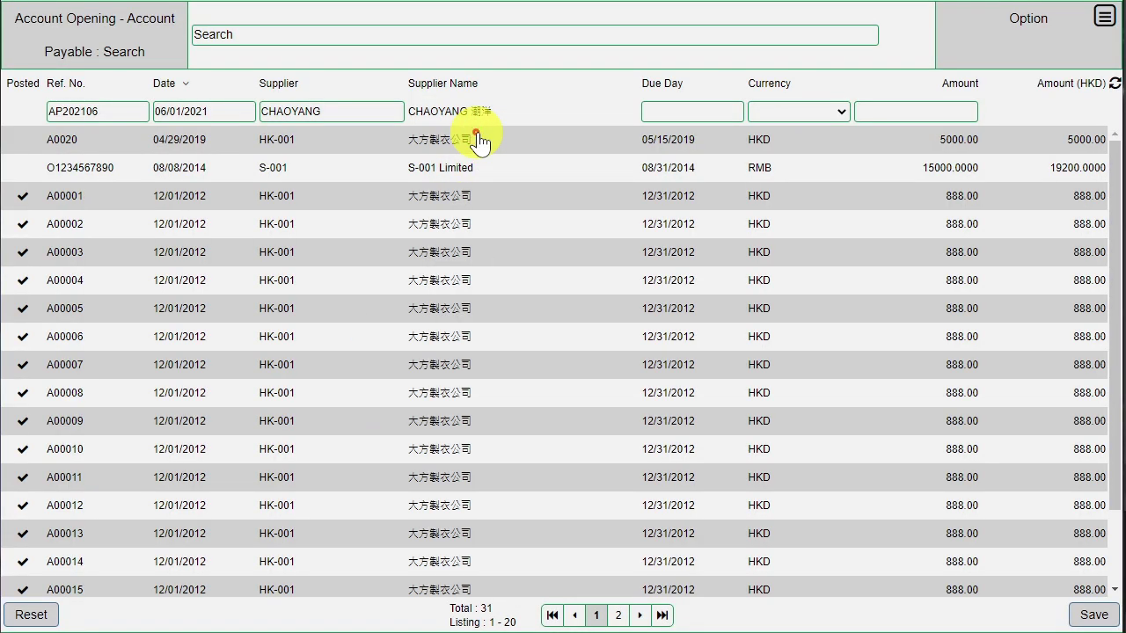
# - Enter due date 06/30/2022, currency RMB at 1.2500, amount 15000, and save the entry
pyautogui.click(692, 114)
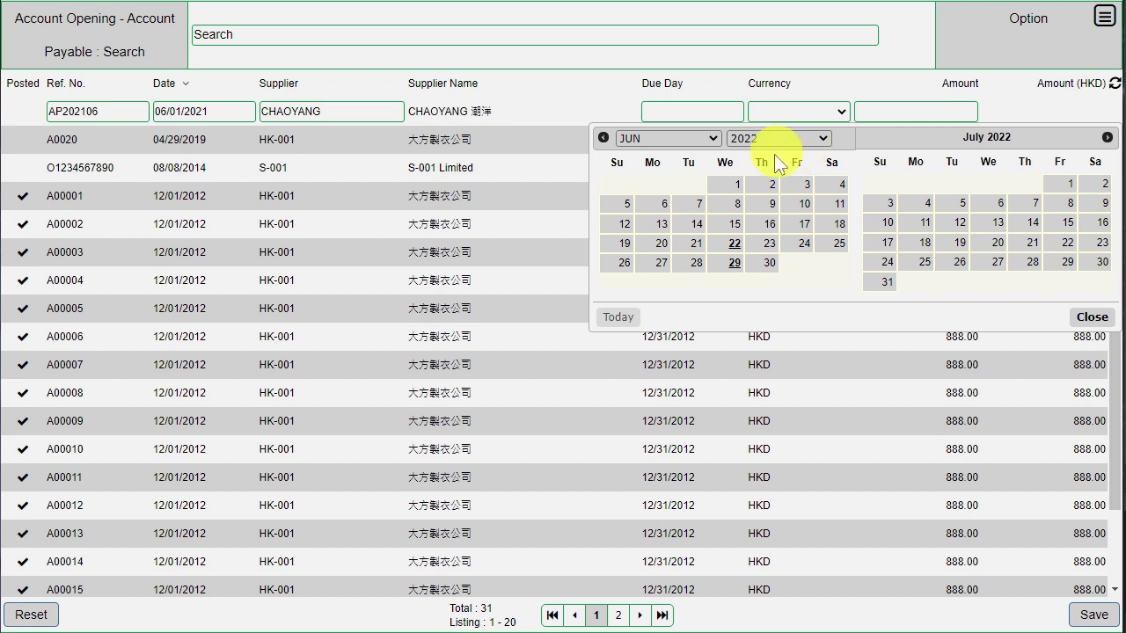
pyautogui.click(770, 262)
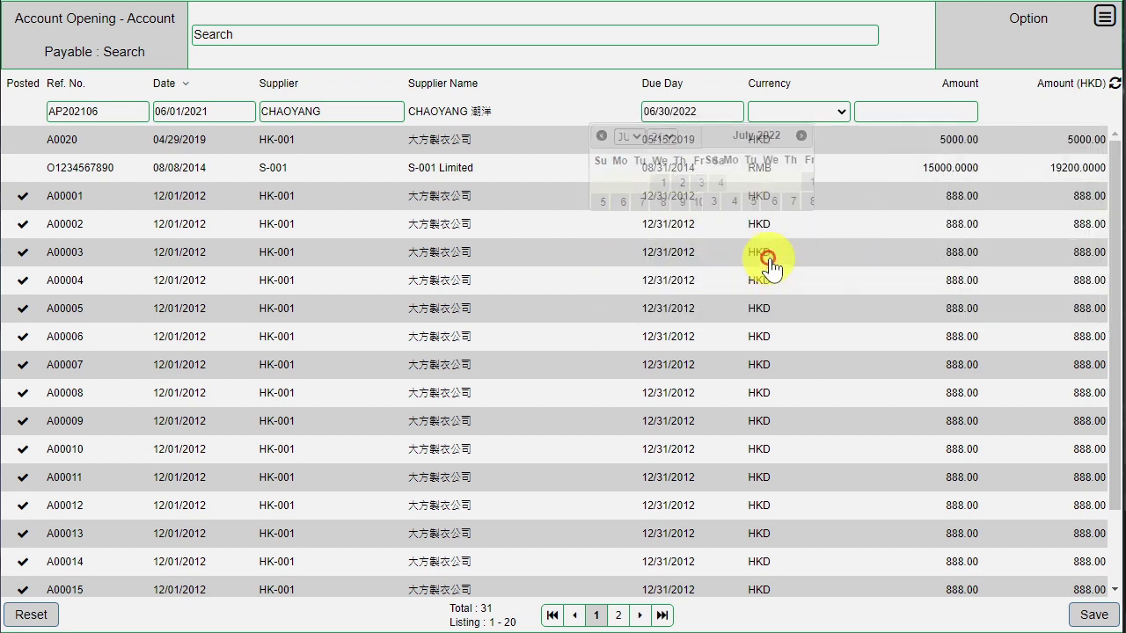
pyautogui.click(835, 110)
pyautogui.click(829, 197)
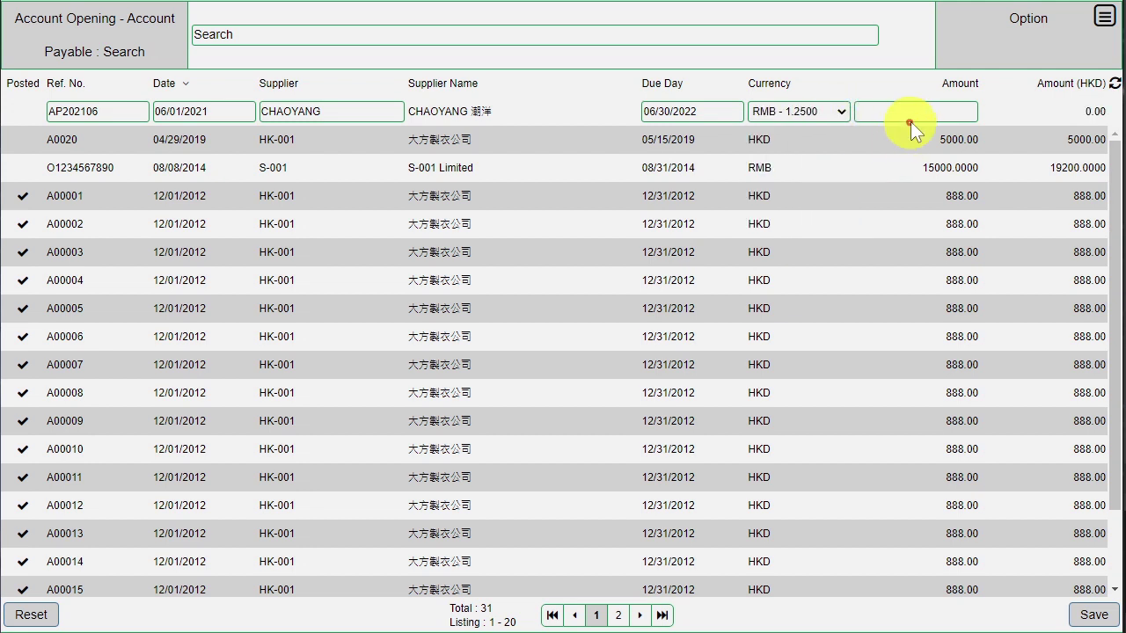
pyautogui.click(917, 111)
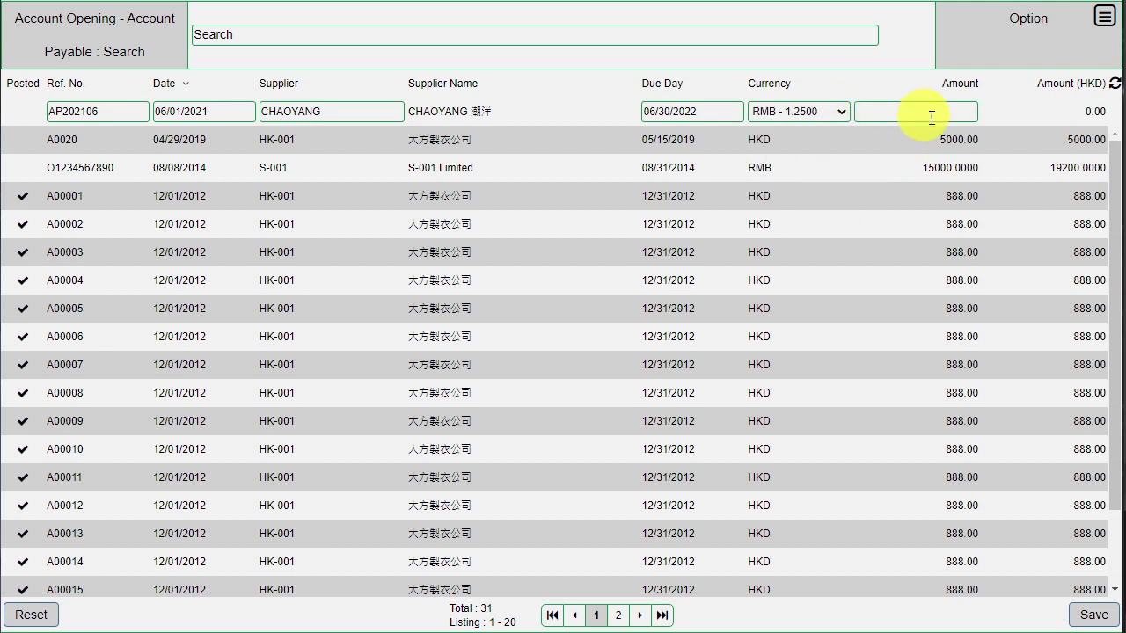
pyautogui.write('15000')
pyautogui.click(993, 104)
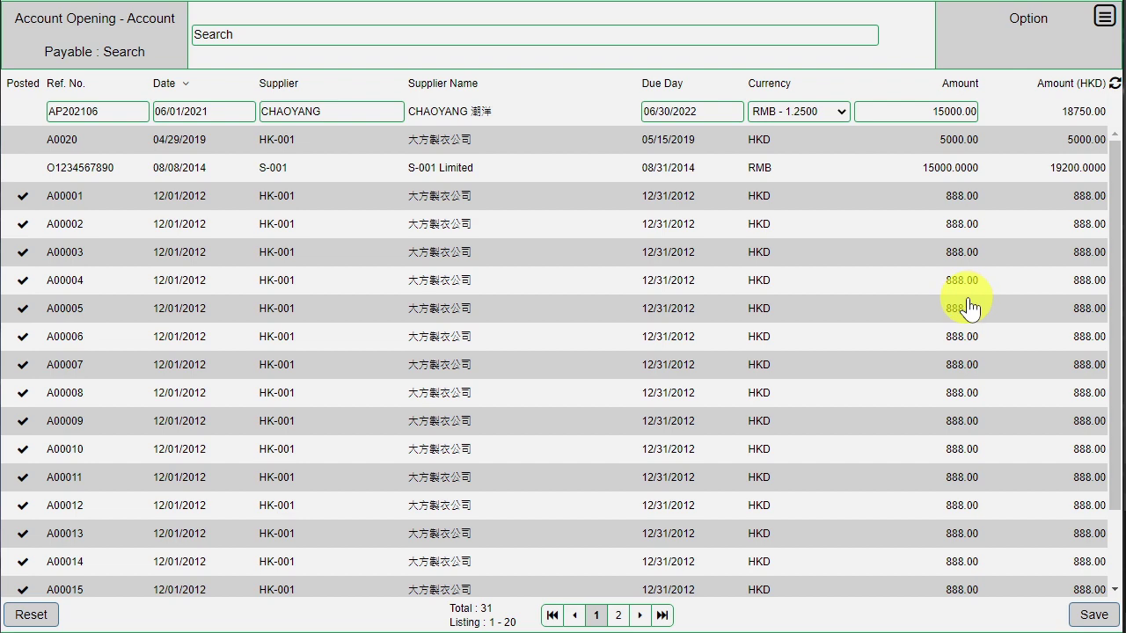
pyautogui.click(1082, 616)
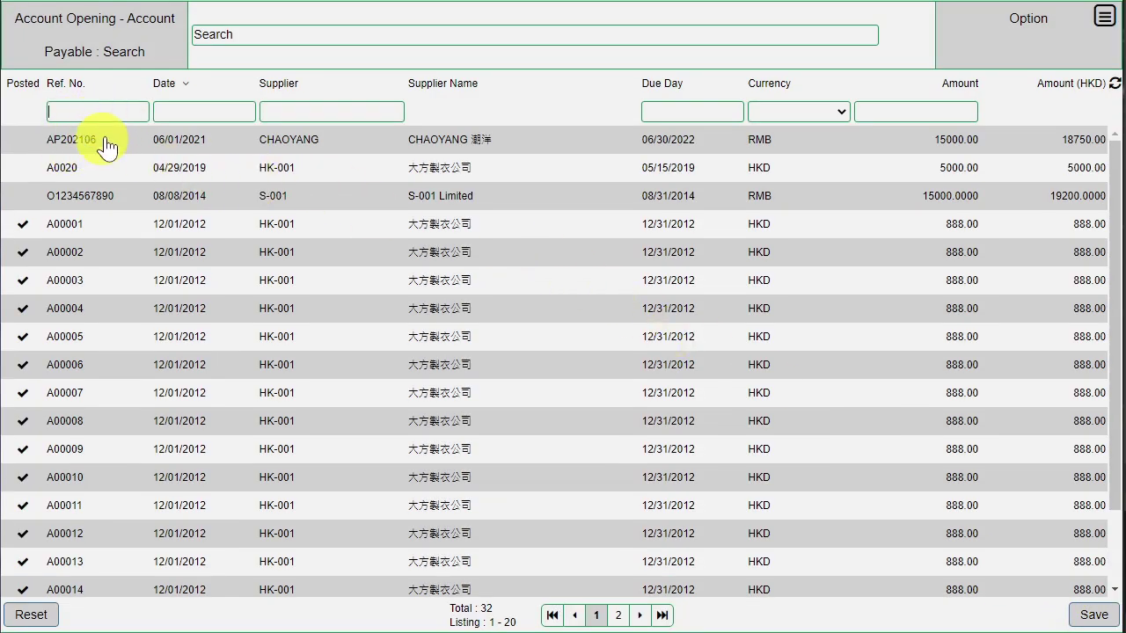
# - Load the saved AP202106 row to check it, clear the entry row, and return to the menu
pyautogui.click(228, 154)
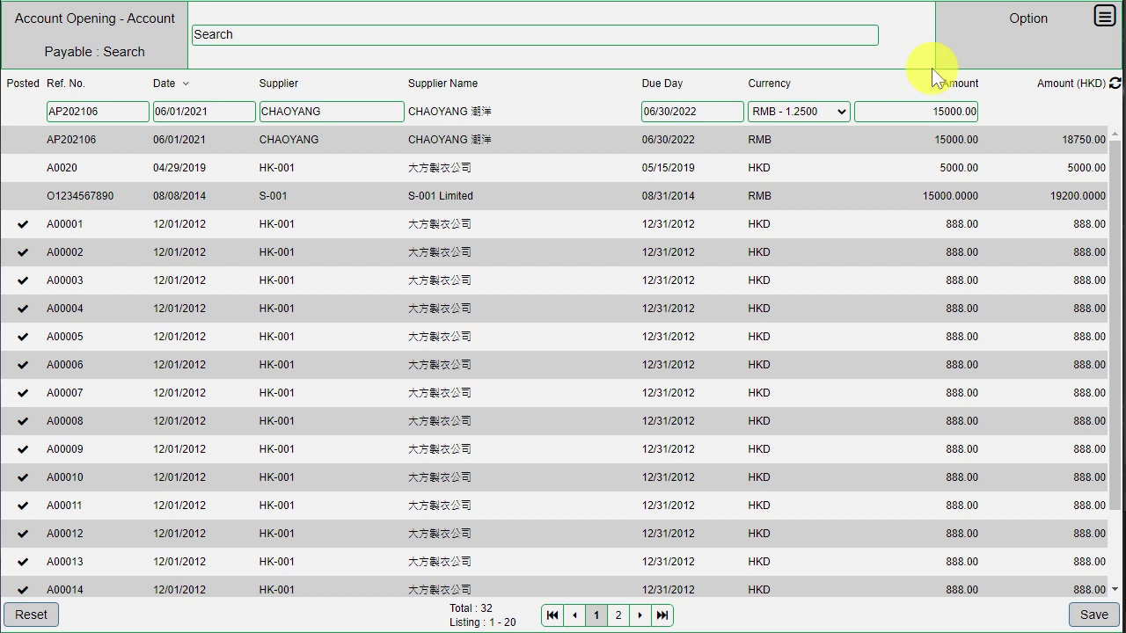
pyautogui.click(1106, 16)
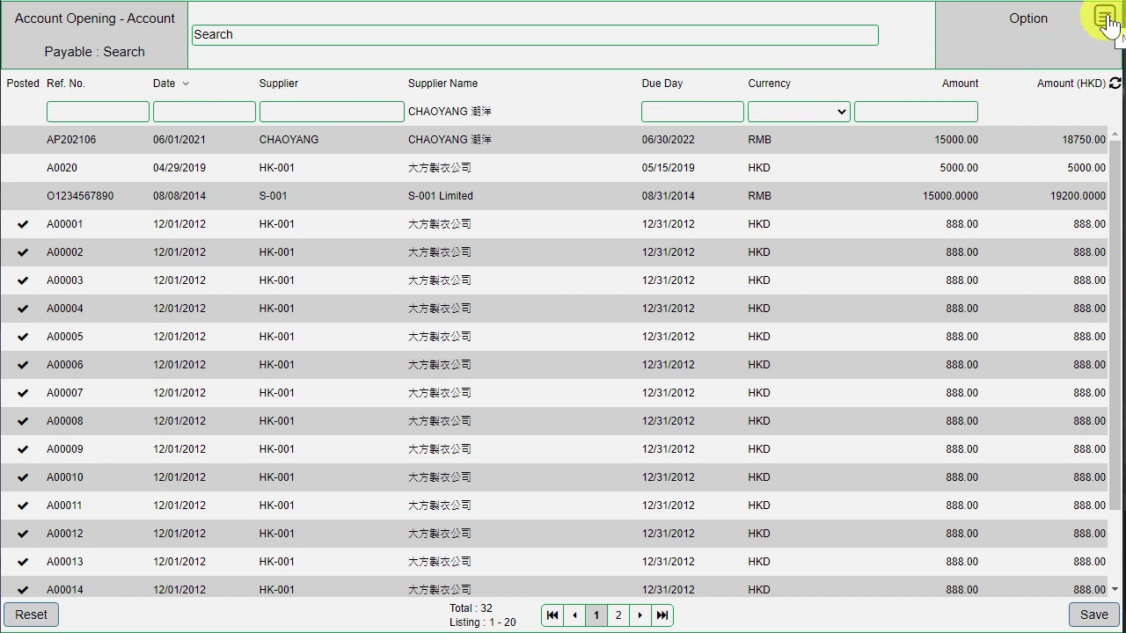
pyautogui.click(1105, 17)
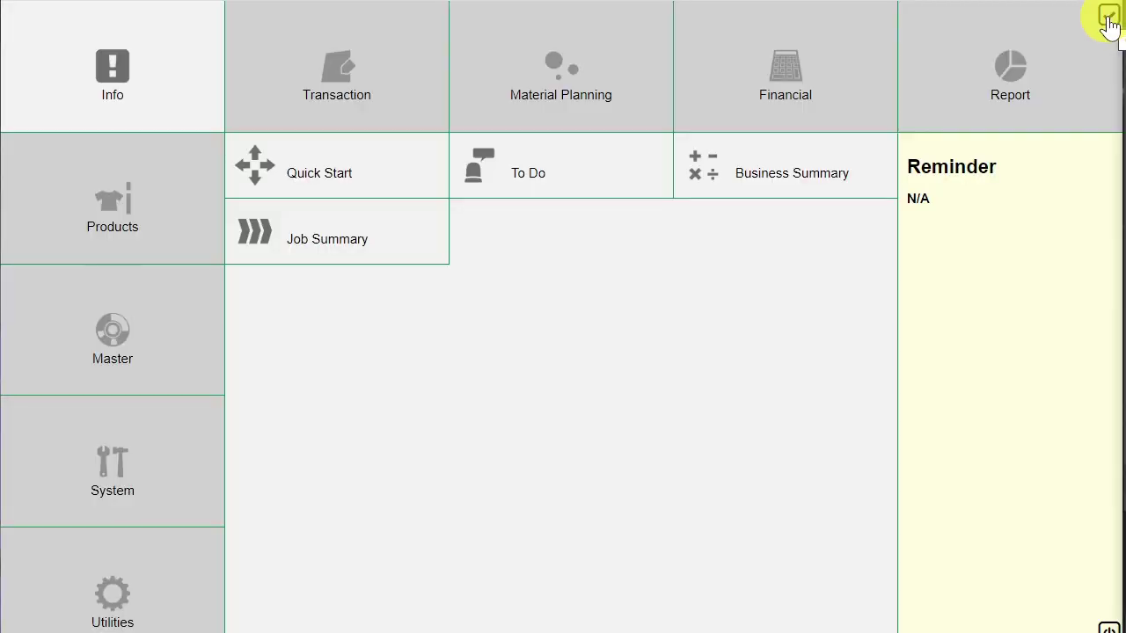
# - Go to Financial > Posting > AP Opening to list entries awaiting posting
pyautogui.click(783, 93)
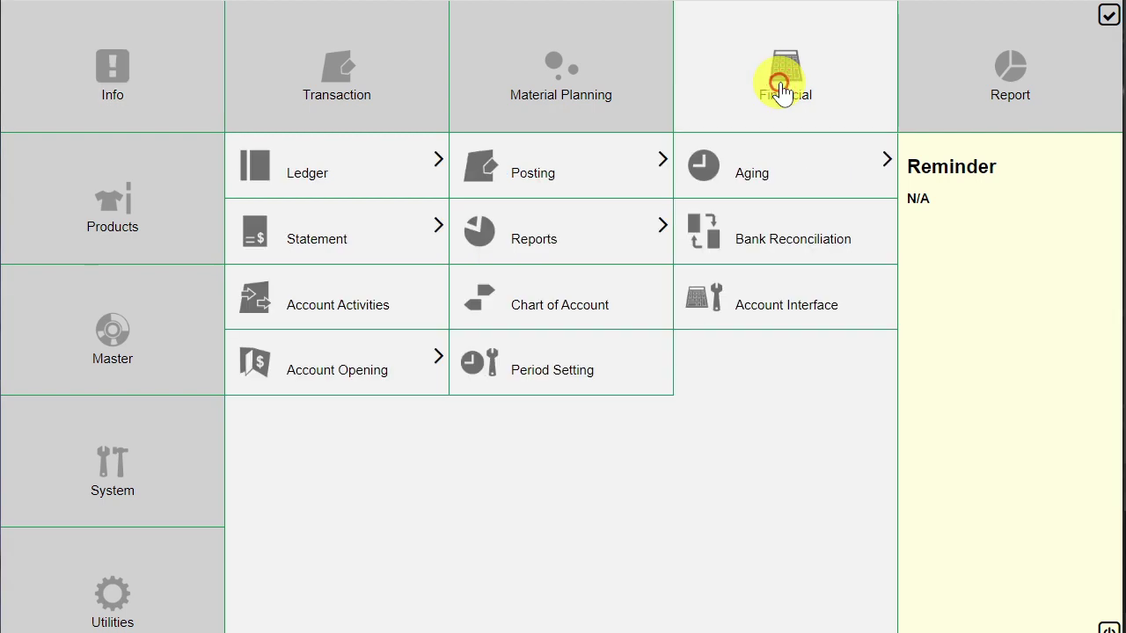
pyautogui.click(549, 183)
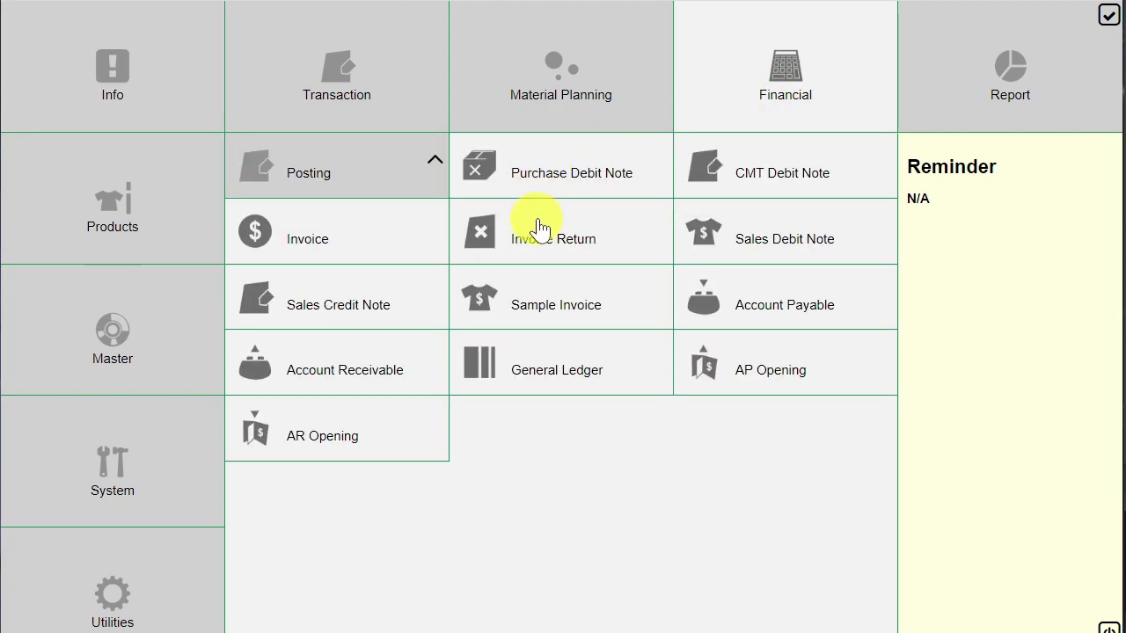
pyautogui.click(804, 385)
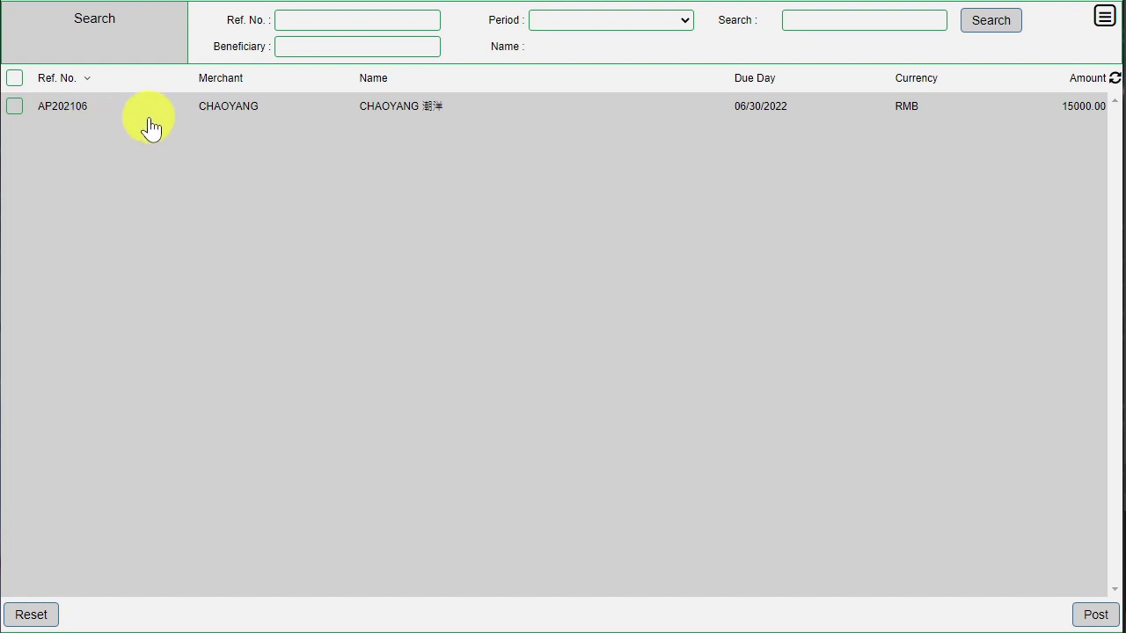
# - Post the ticked AP202106 entry, then go back to the main menu
pyautogui.click(15, 107)
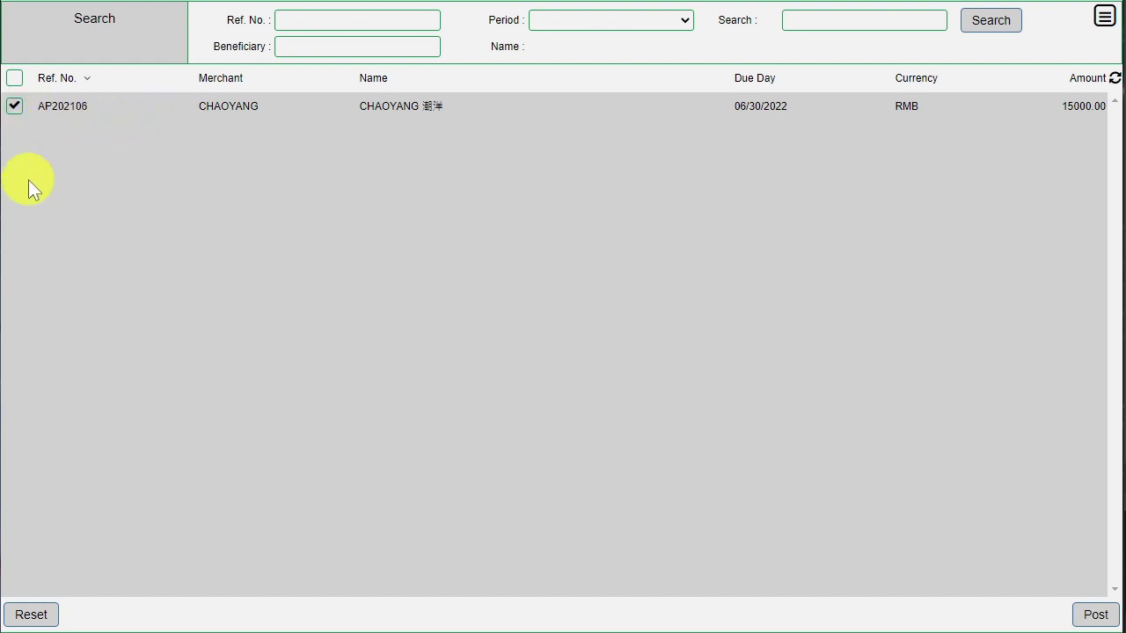
pyautogui.click(1100, 613)
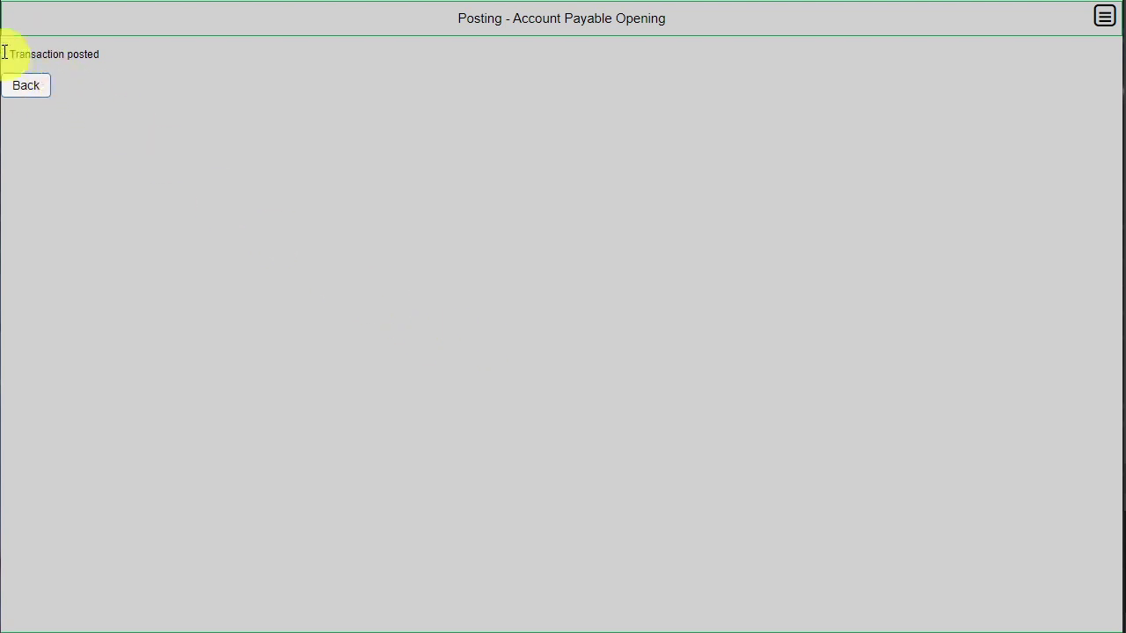
pyautogui.click(28, 88)
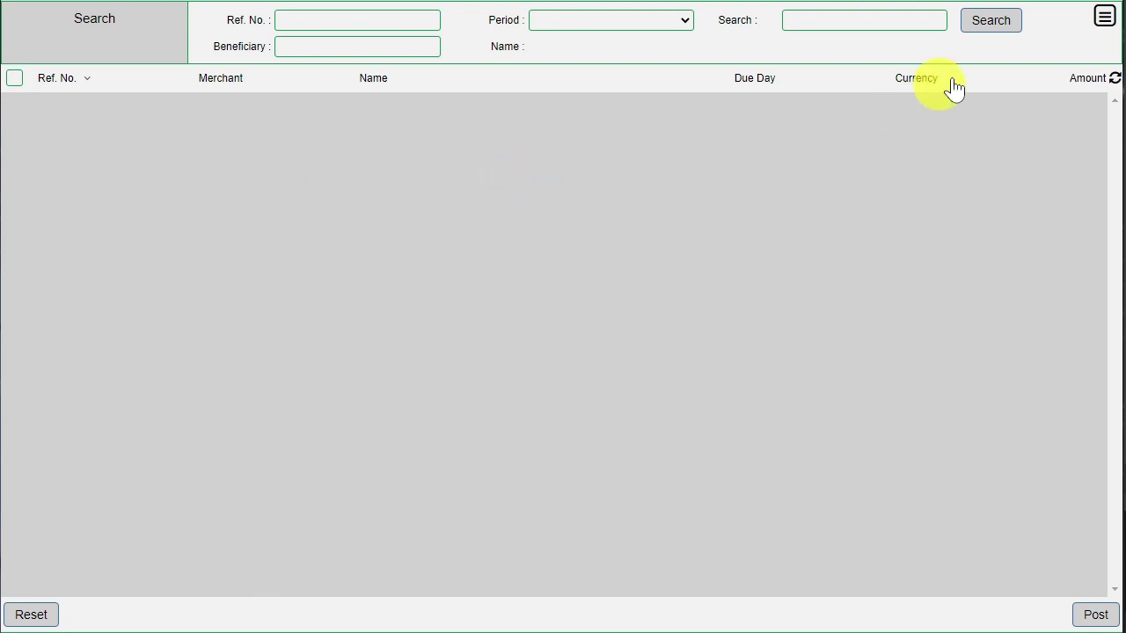
pyautogui.click(1098, 23)
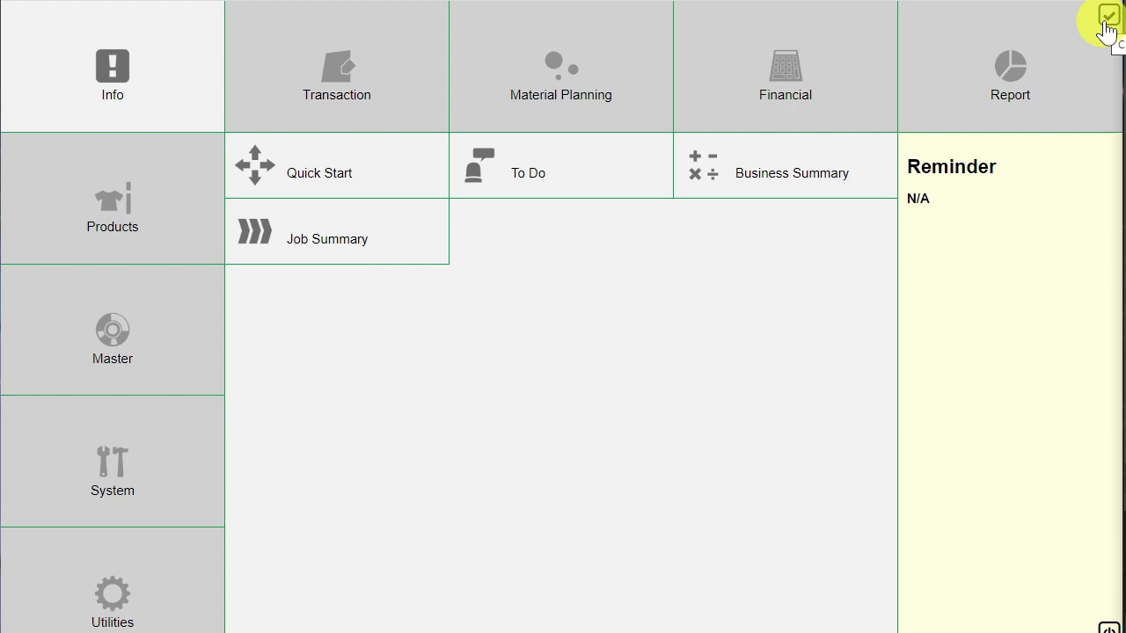
# - Go to Financial > Aging > Account Payable to show the AP Aging Report
pyautogui.click(784, 87)
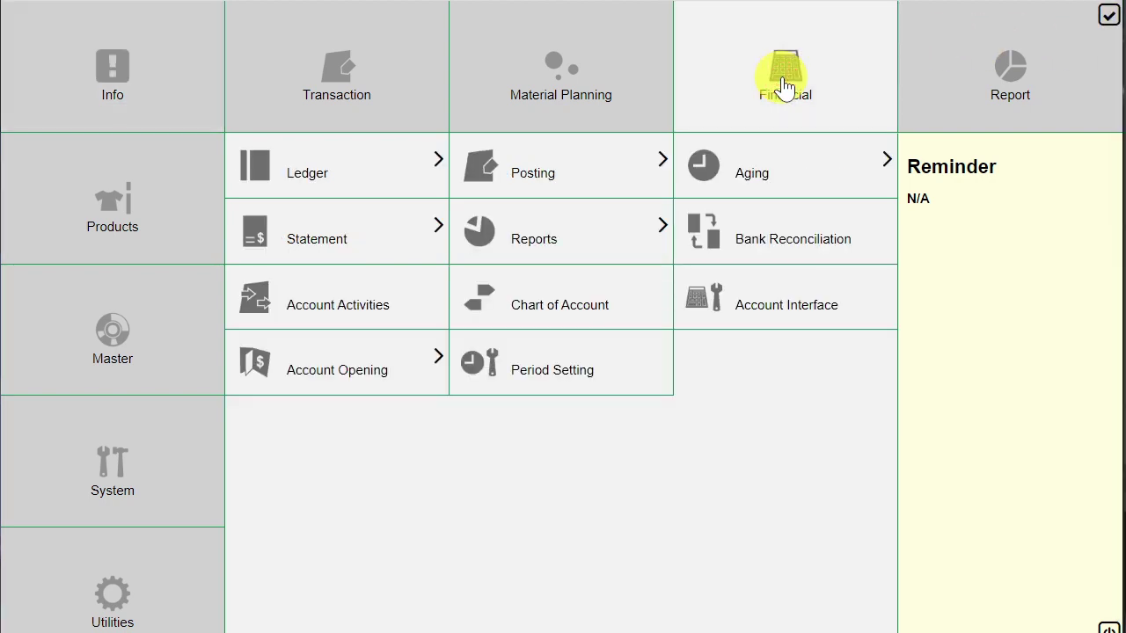
pyautogui.click(782, 168)
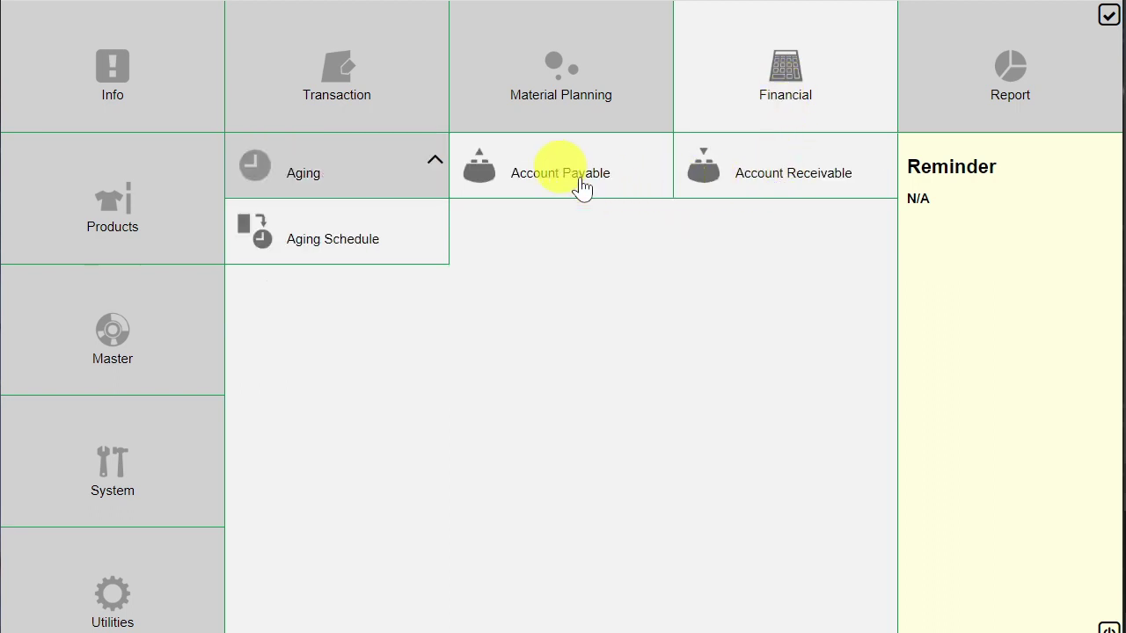
pyautogui.click(624, 184)
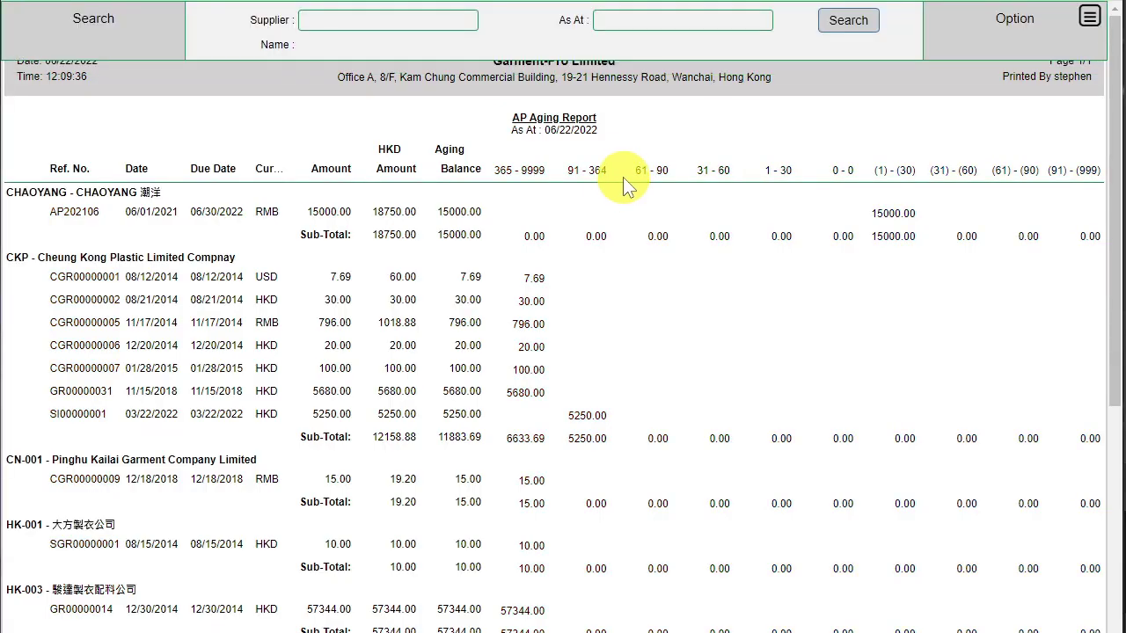
# - Filter the aging report to supplier CHAOYANG and rerun it, showing AP202106 at 15000.00
pyautogui.click(466, 22)
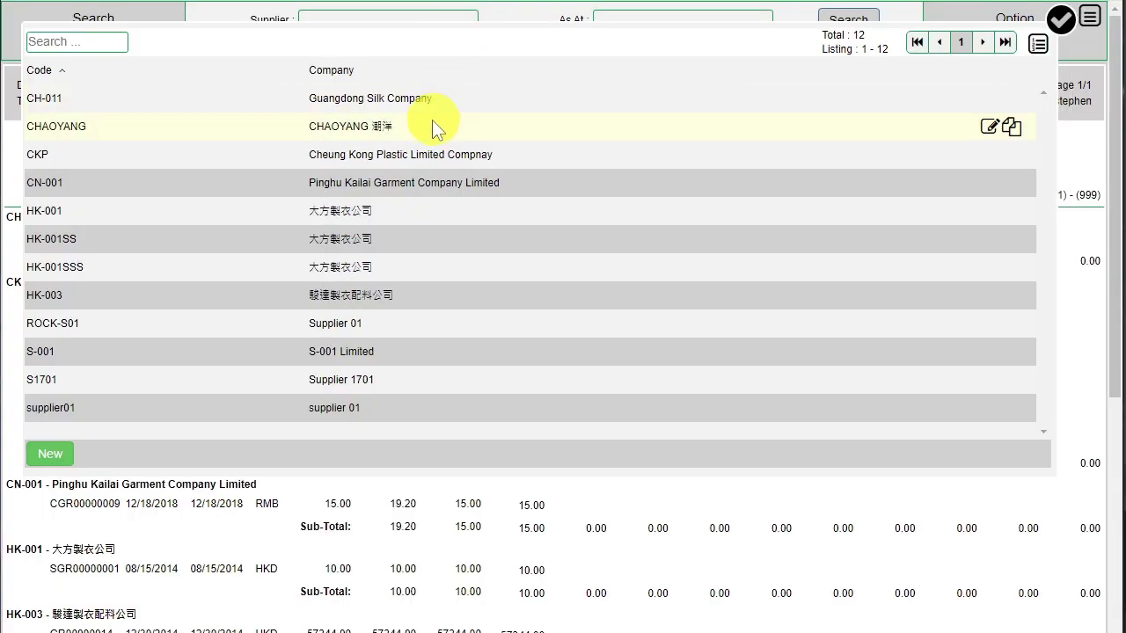
pyautogui.click(431, 126)
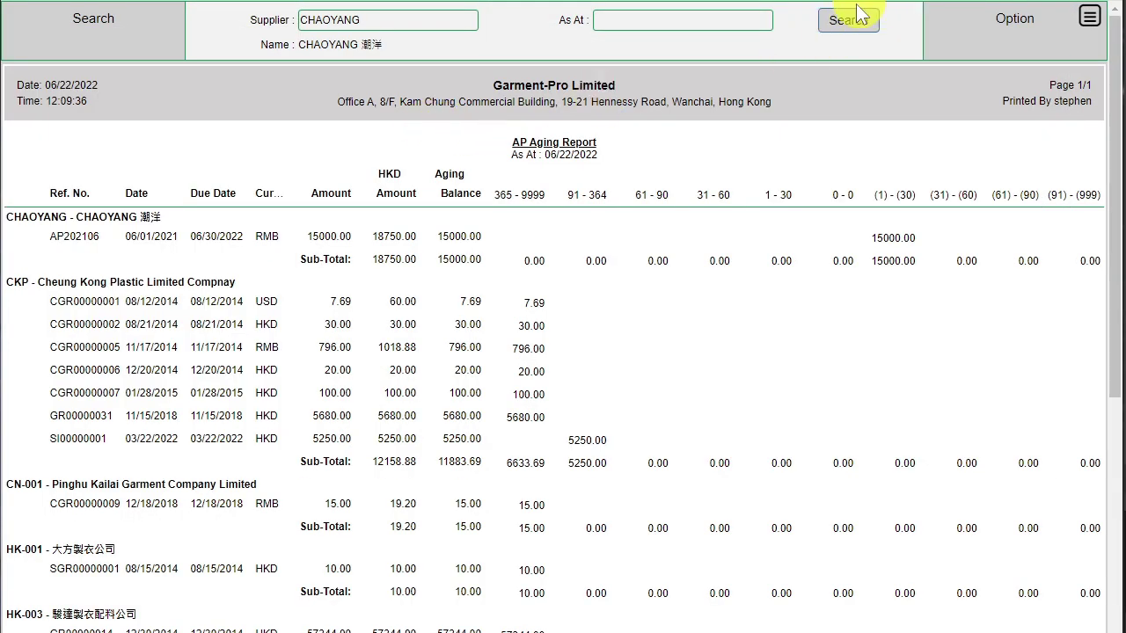
pyautogui.click(843, 19)
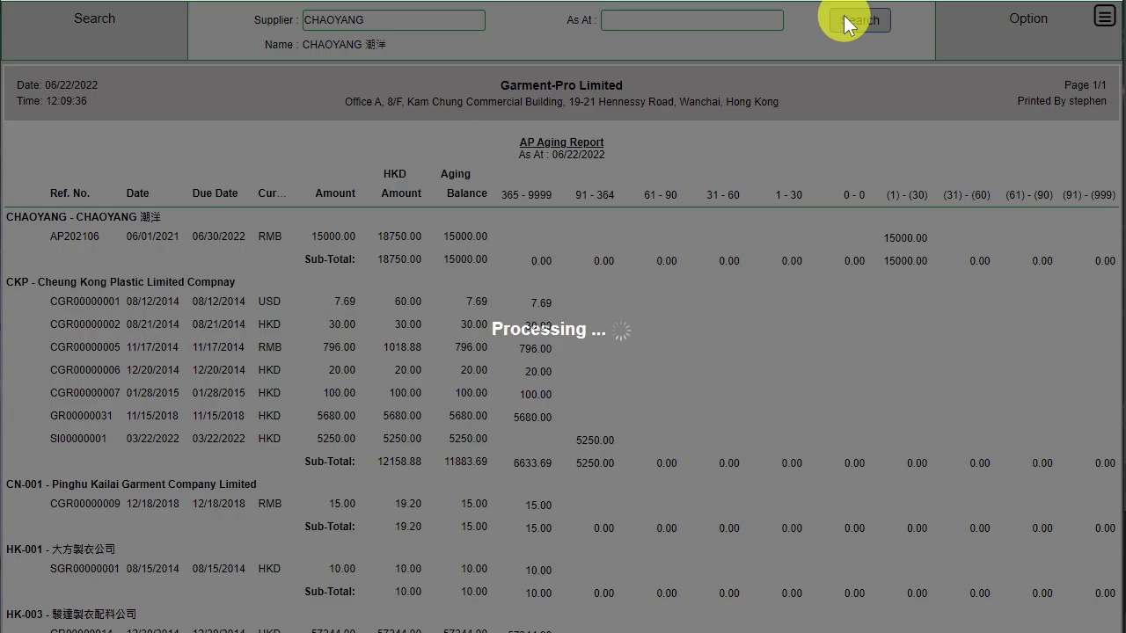
pyautogui.scroll(1, 387, 171)
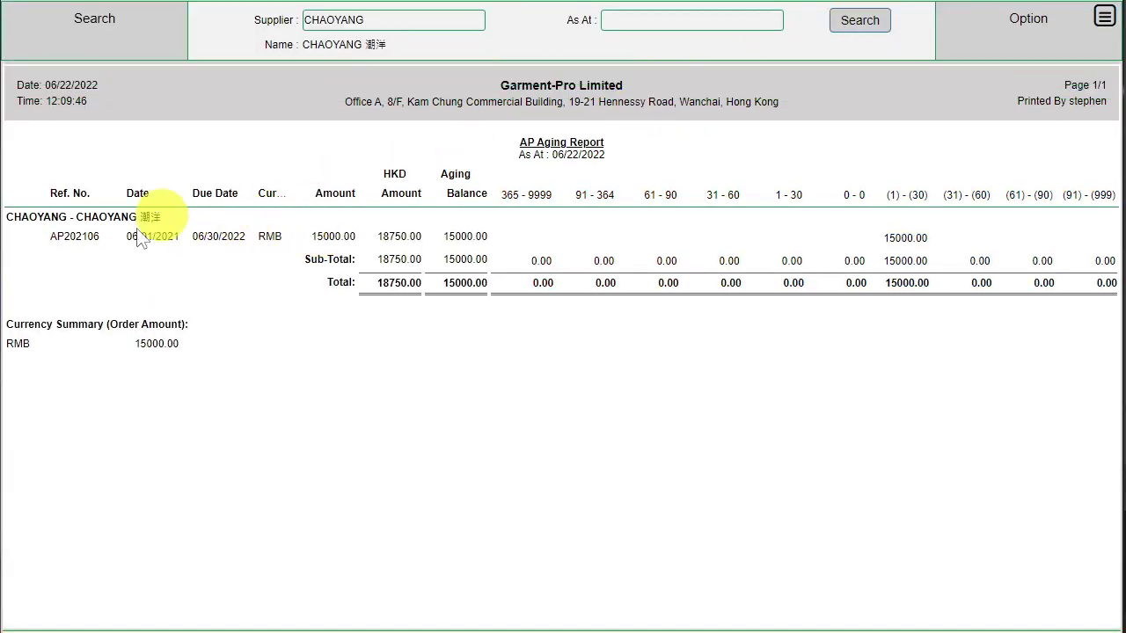